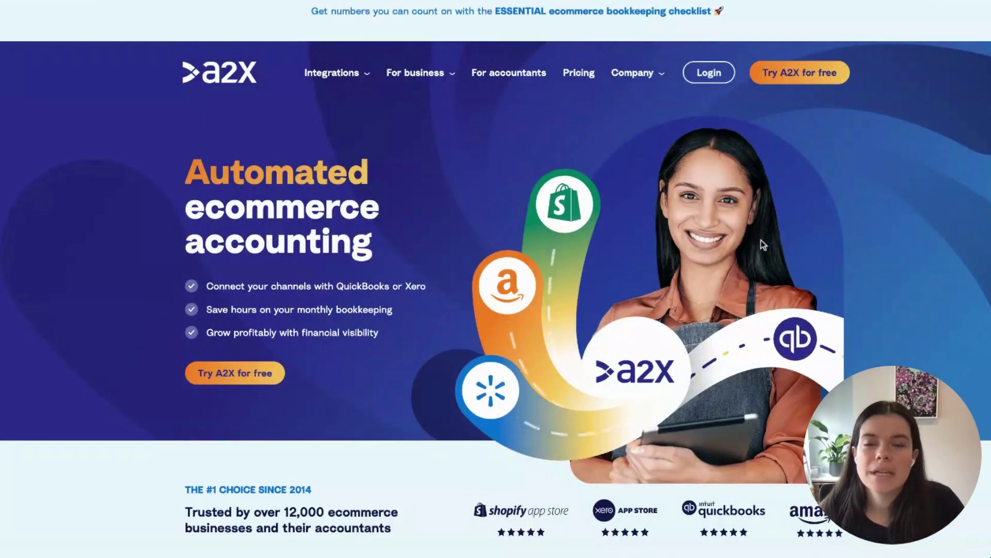
# - Begin the Amazon channel setup with Xero as the accounting software
pyautogui.click(799, 74)
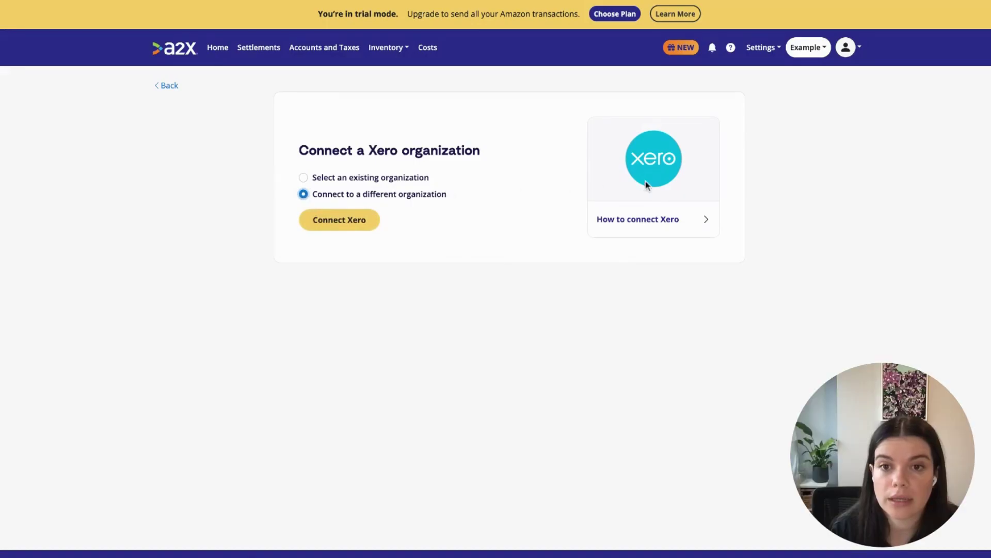
# - Connect Xero and grant A2X access to the A2X Demo (US) organisation
pyautogui.click(330, 224)
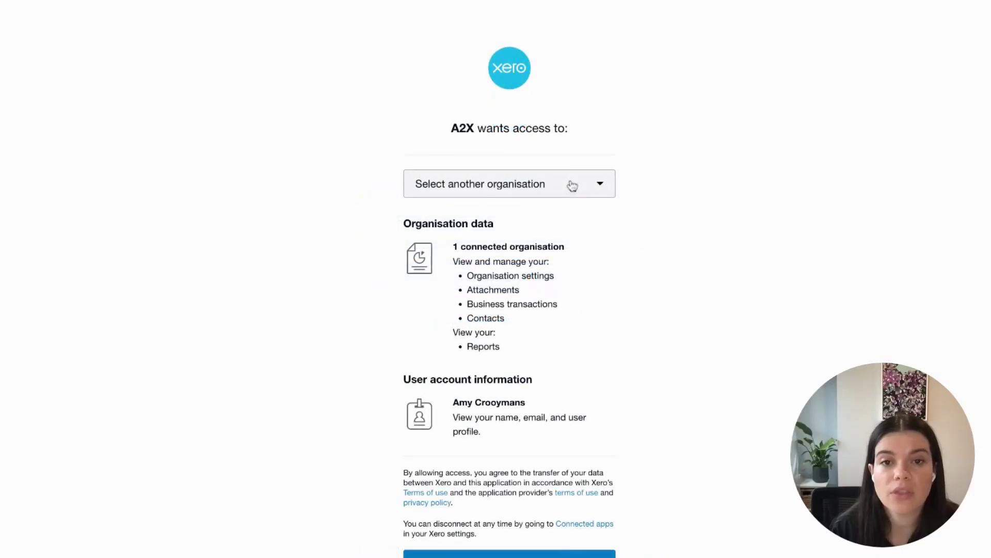
pyautogui.click(572, 185)
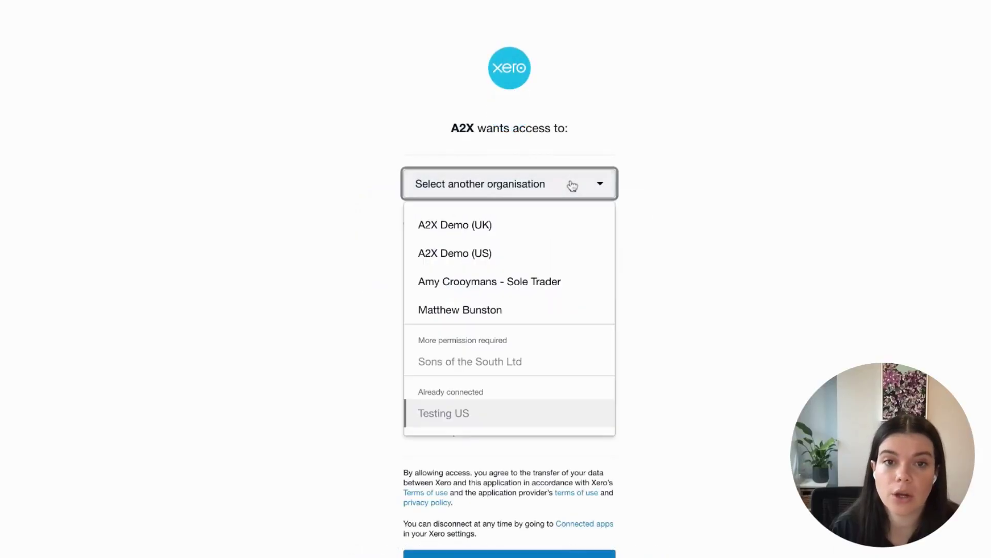
pyautogui.click(503, 253)
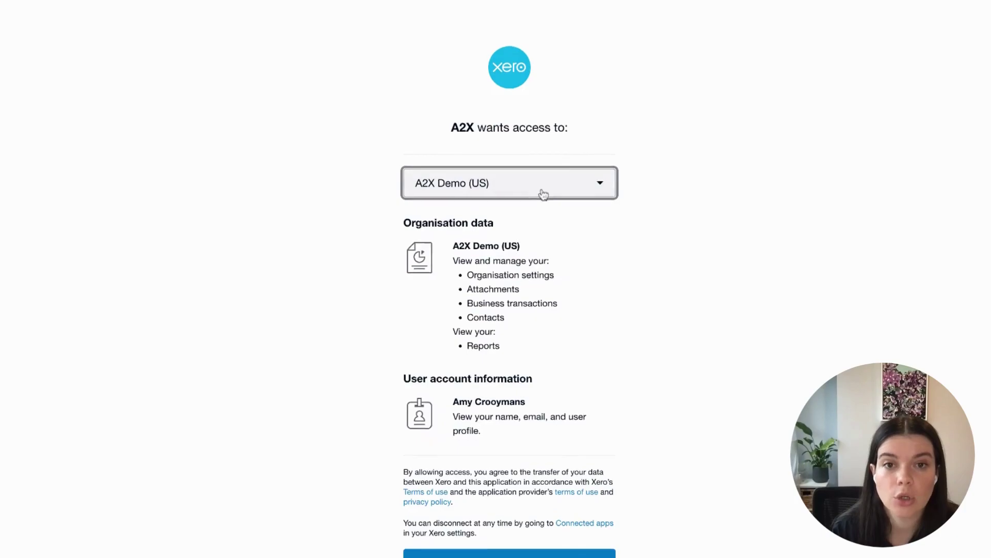
pyautogui.scroll(-2, 542, 201)
pyautogui.click(530, 481)
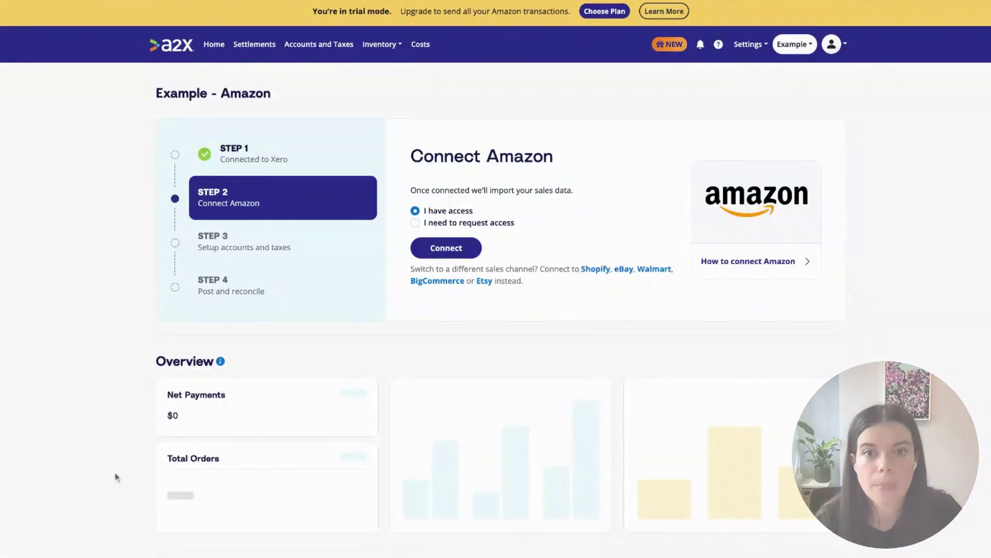
# - Sign in to Seller Central and authorise A2X to access the Amazon seller account
pyautogui.click(440, 251)
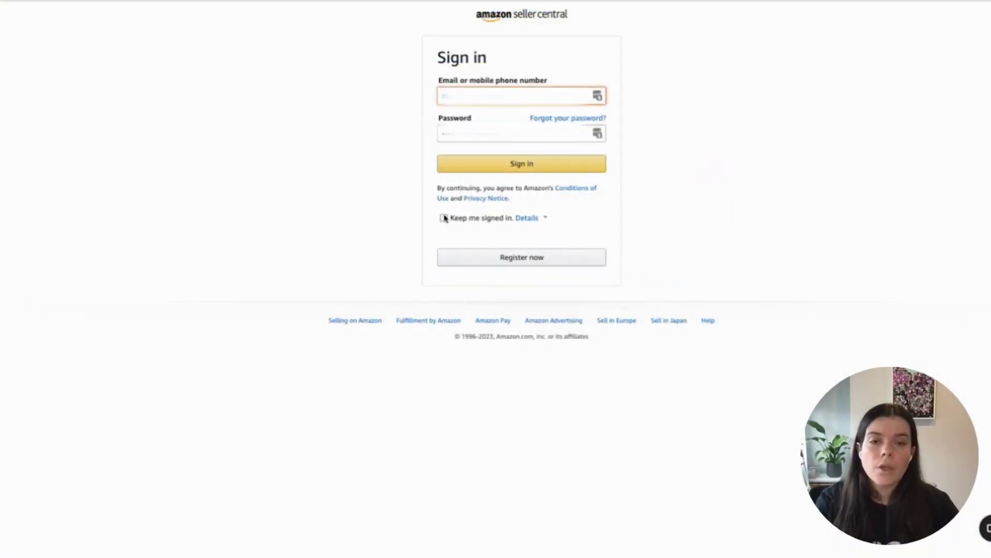
pyautogui.click(511, 168)
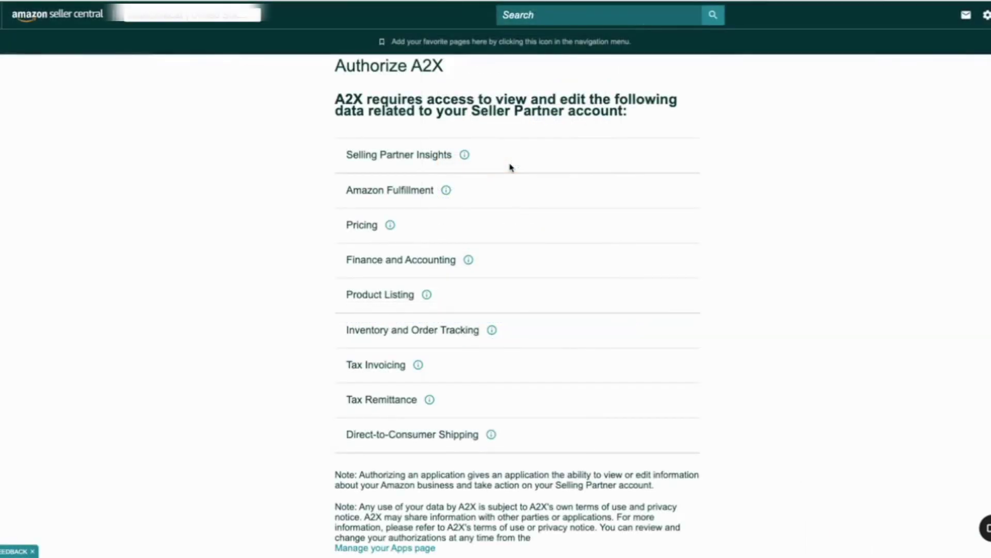
pyautogui.scroll(-2, 519, 372)
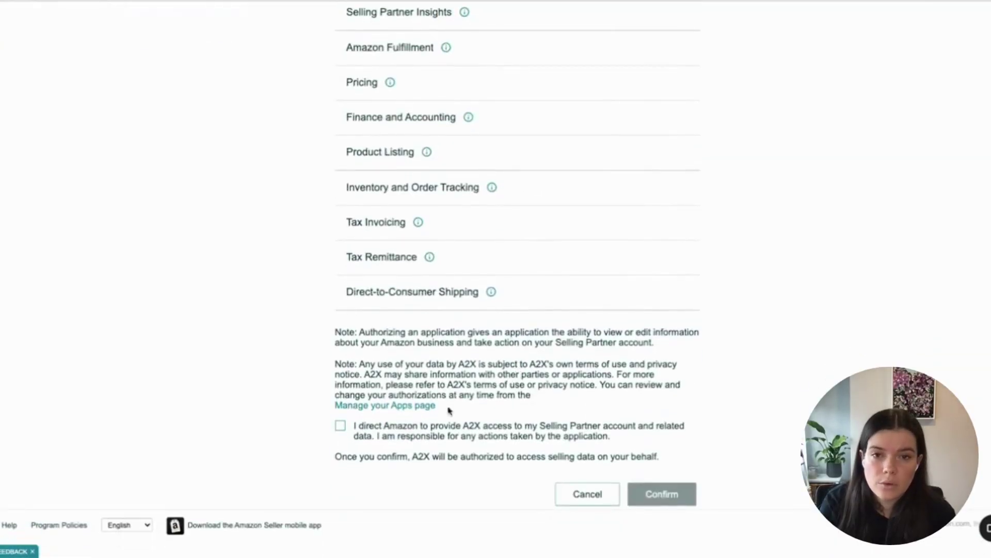
pyautogui.click(340, 428)
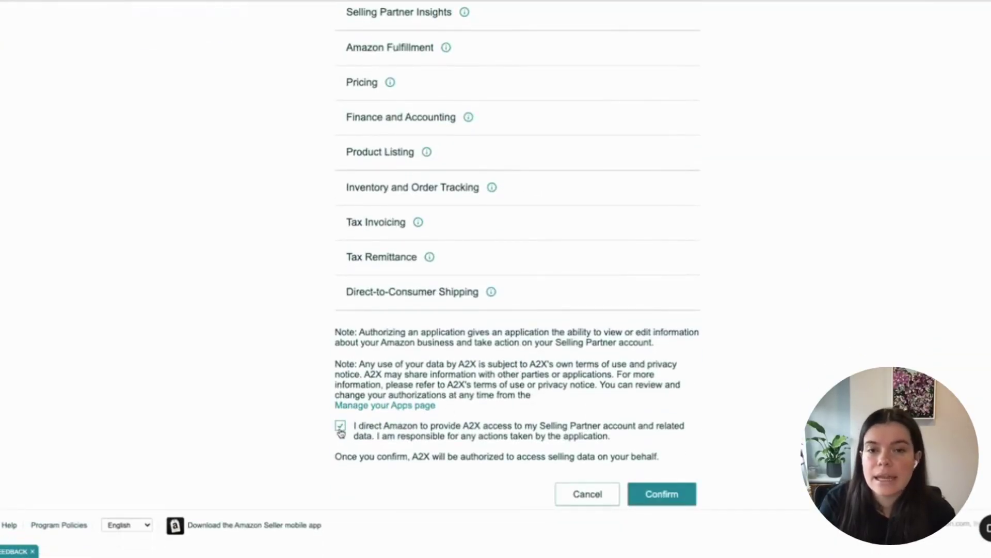
pyautogui.click(670, 501)
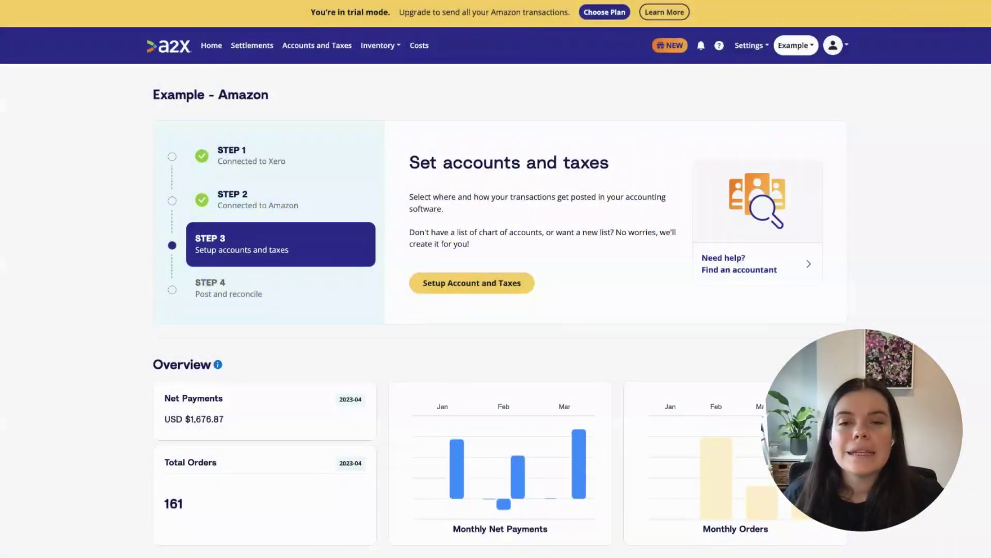
# - Set up accounts and taxes for a United States business with Assisted Setup, then save
pyautogui.click(474, 283)
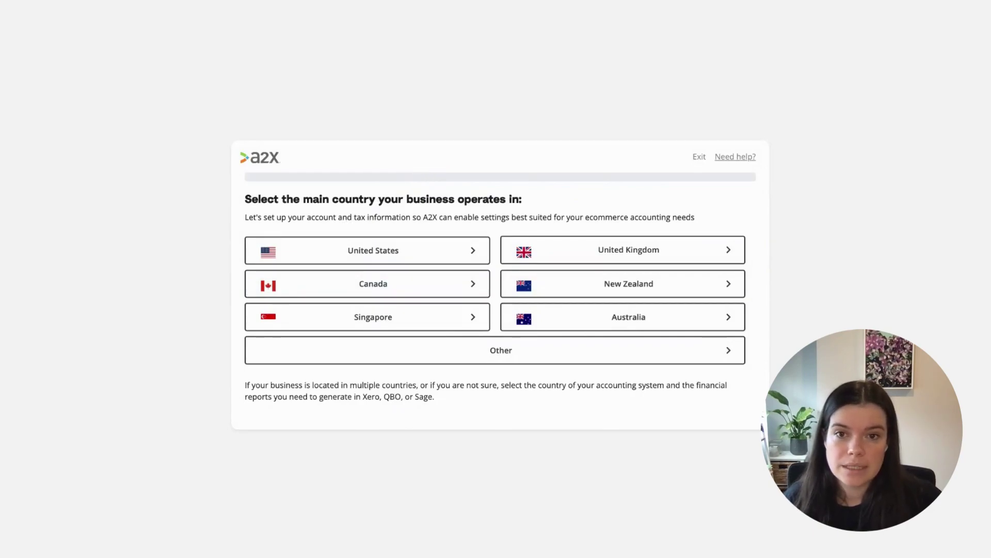
pyautogui.click(369, 257)
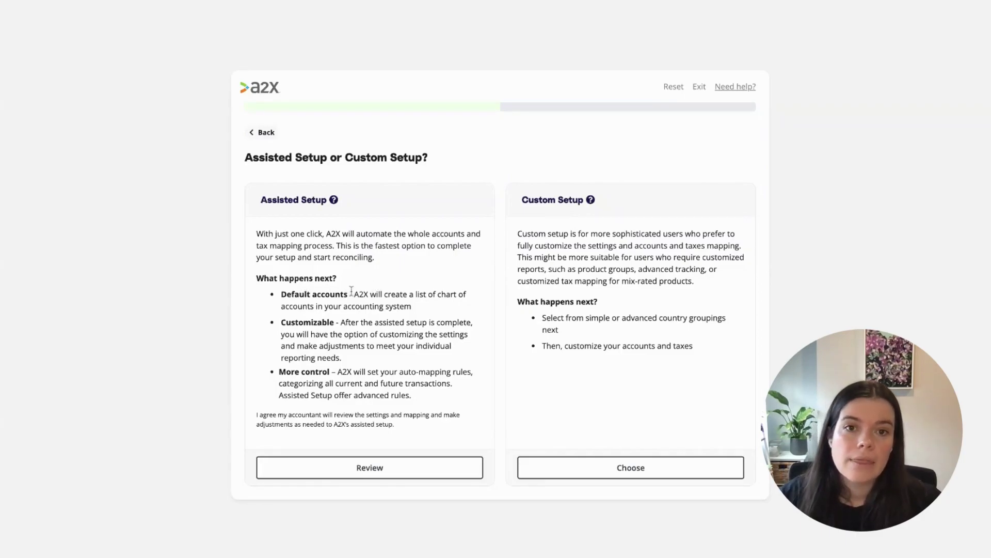
pyautogui.click(372, 470)
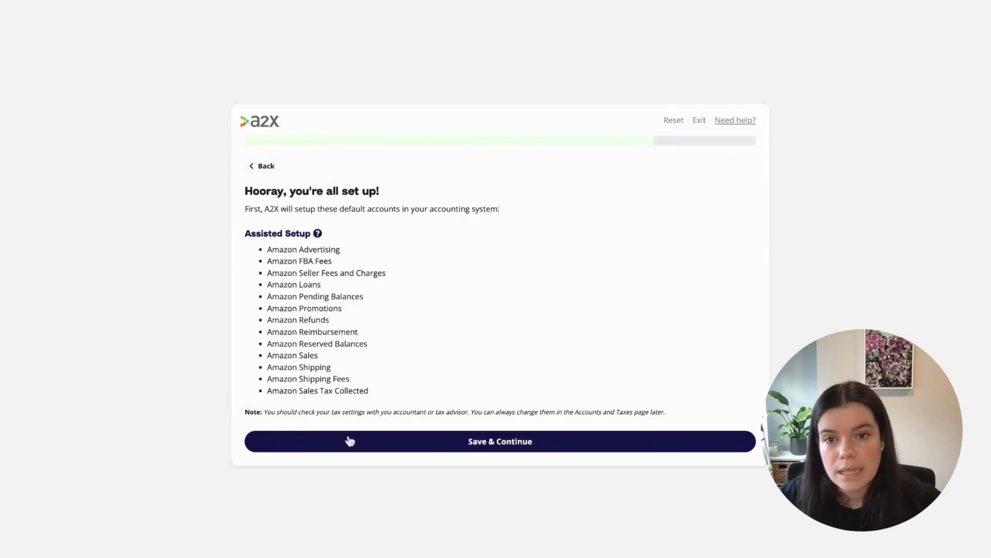
pyautogui.click(527, 444)
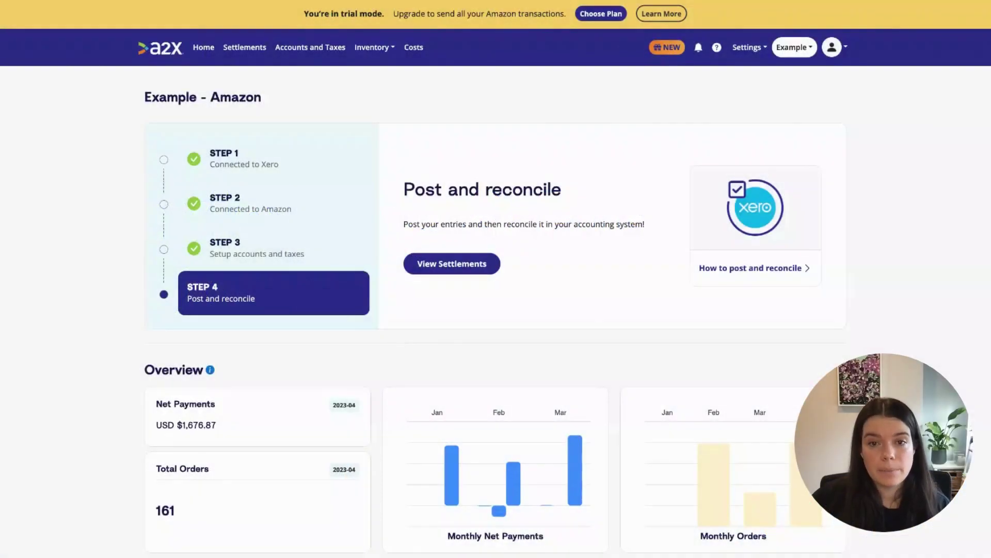
# - Open the Apr 13 – Apr 27 2023 settlement and expand its $803.91 invoice line items
pyautogui.click(454, 267)
pyautogui.click(728, 187)
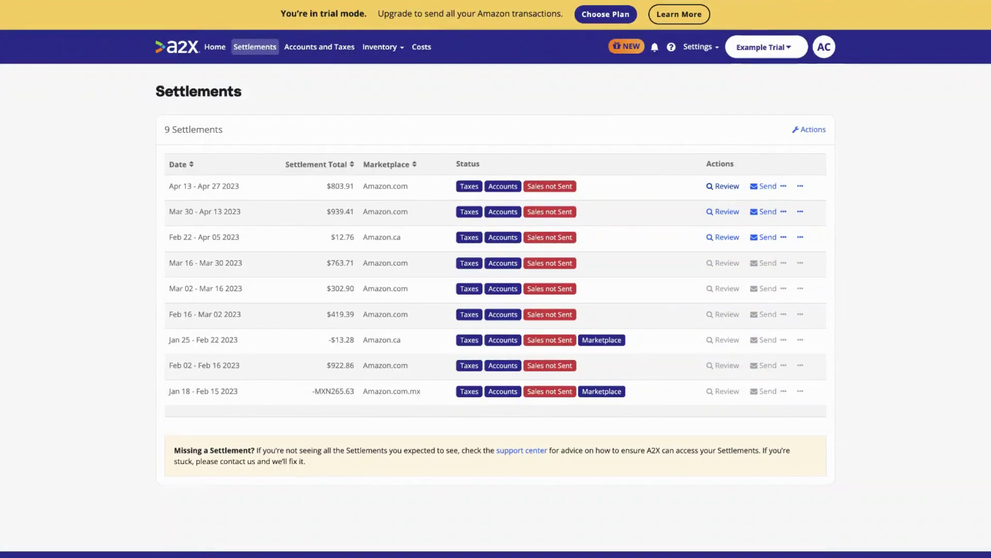
pyautogui.click(815, 245)
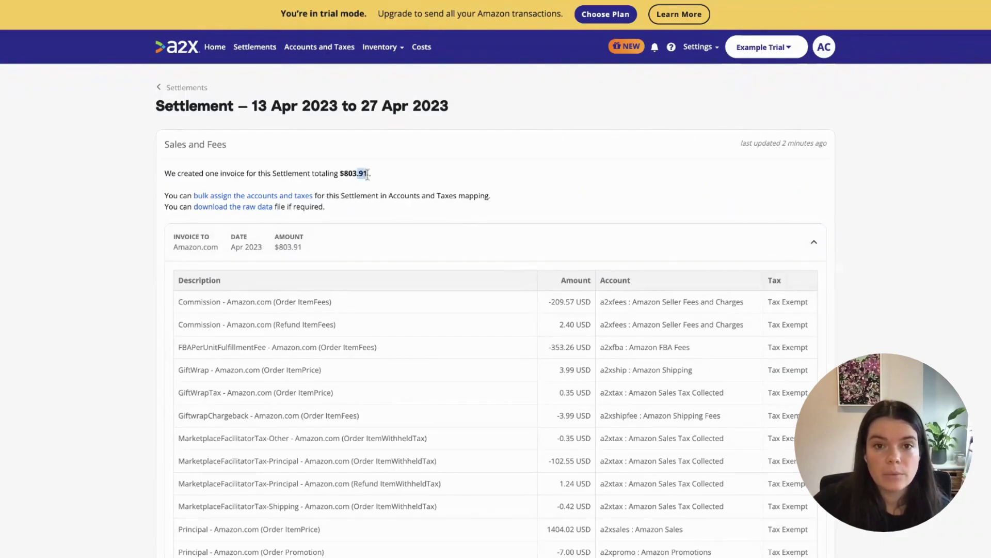
pyautogui.moveTo(368, 175); pyautogui.dragTo(342, 176)
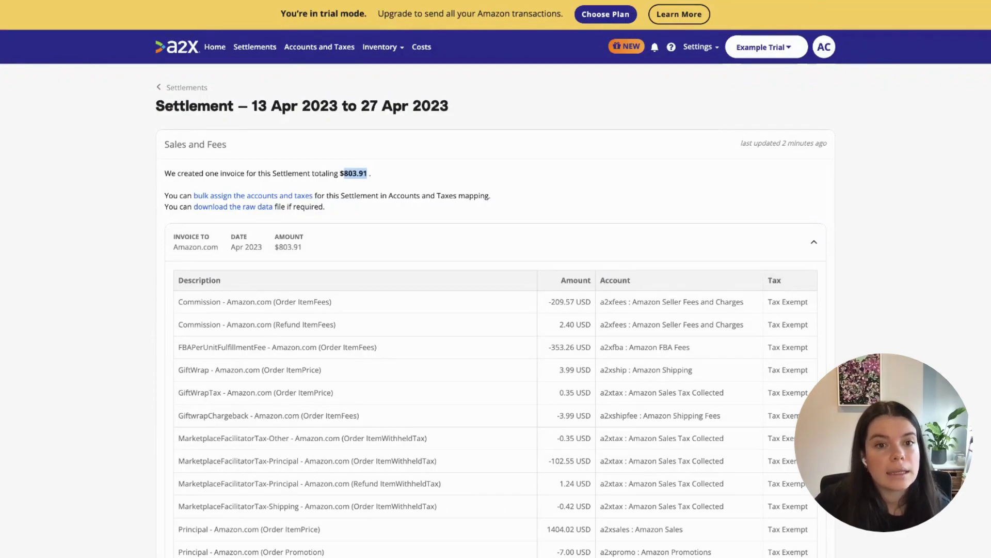
pyautogui.scroll(-2, 496, 311)
pyautogui.scroll(-2, 496, 310)
pyautogui.scroll(-1, 496, 310)
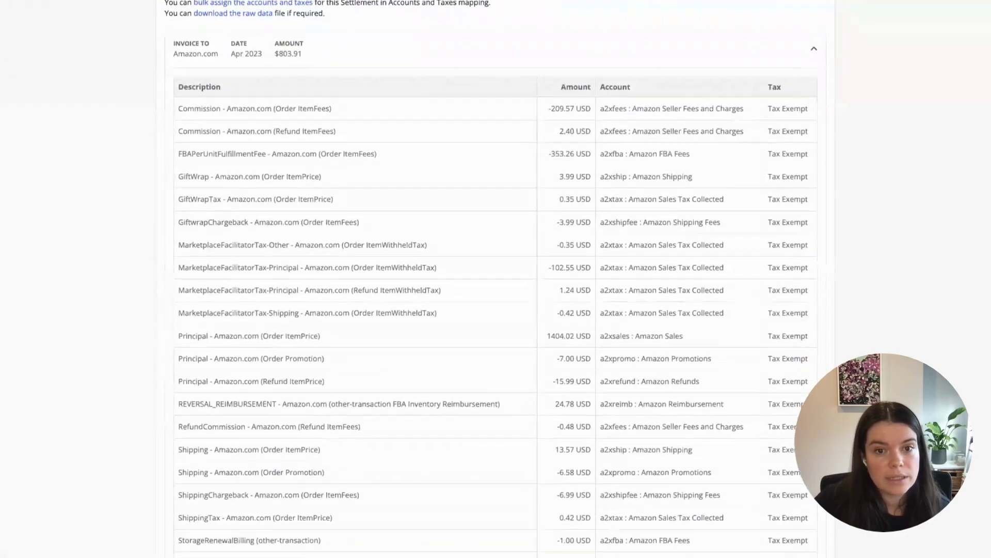
pyautogui.scroll(-1, 496, 310)
pyautogui.scroll(-1, 496, 309)
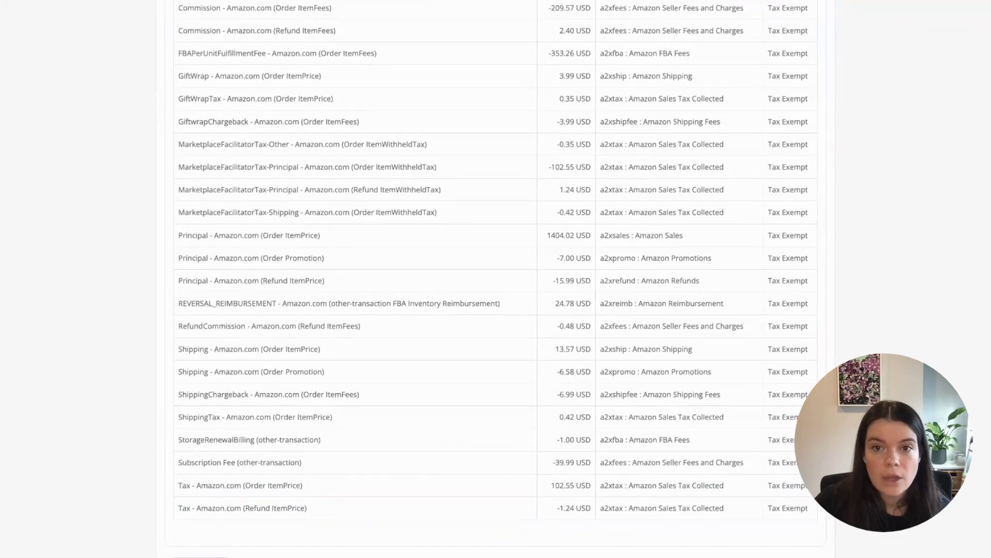
pyautogui.scroll(1, 539, 161)
pyautogui.scroll(1, 538, 161)
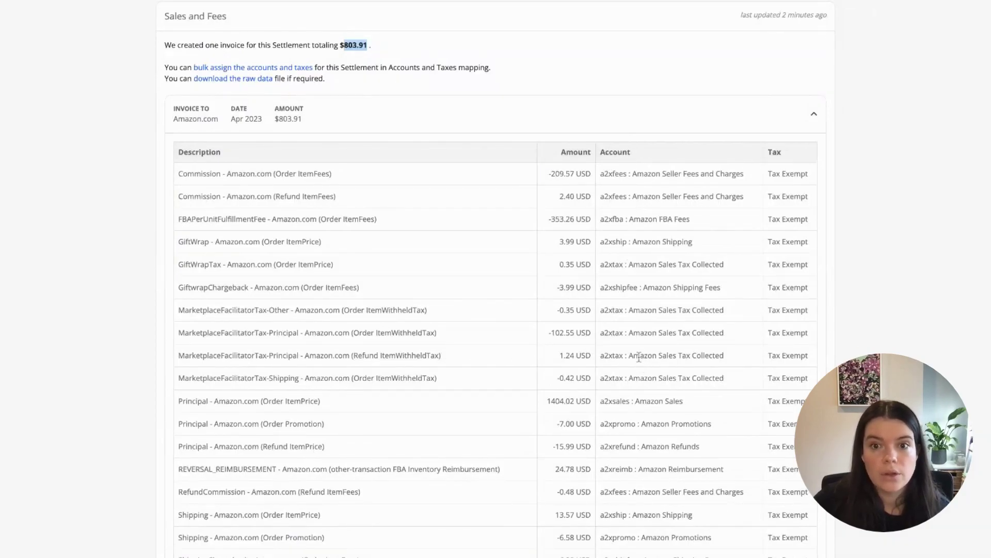
pyautogui.scroll(-1, 638, 356)
pyautogui.scroll(-2, 638, 357)
pyautogui.scroll(-2, 638, 357)
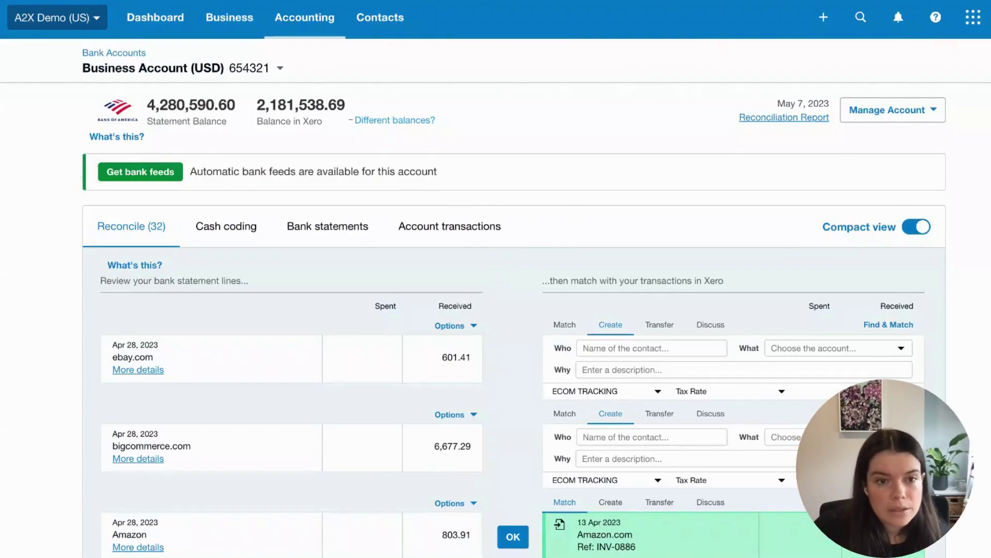
pyautogui.scroll(-3, 95, 304)
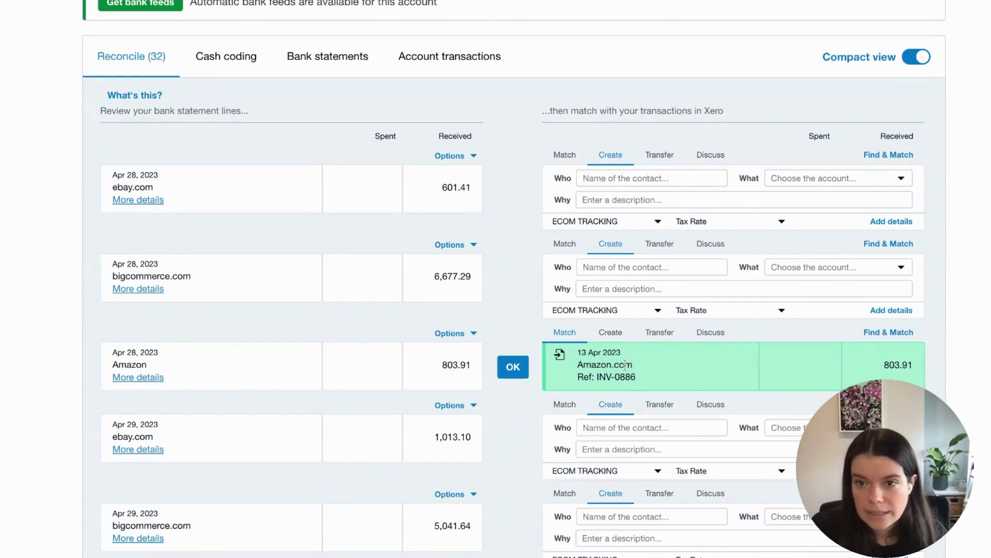
# - Confirm the Amazon 803.91 bank line's match to invoice INV-0886
pyautogui.click(509, 370)
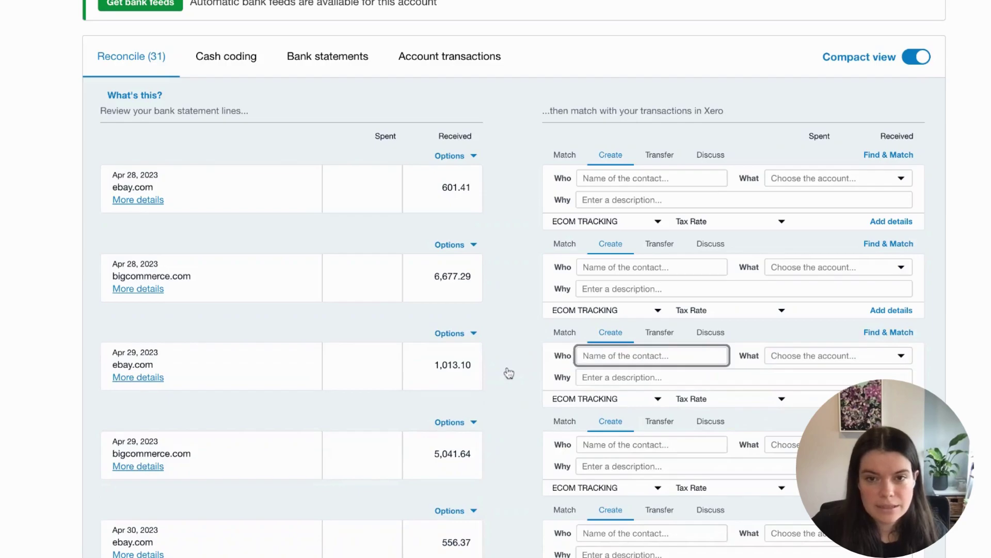